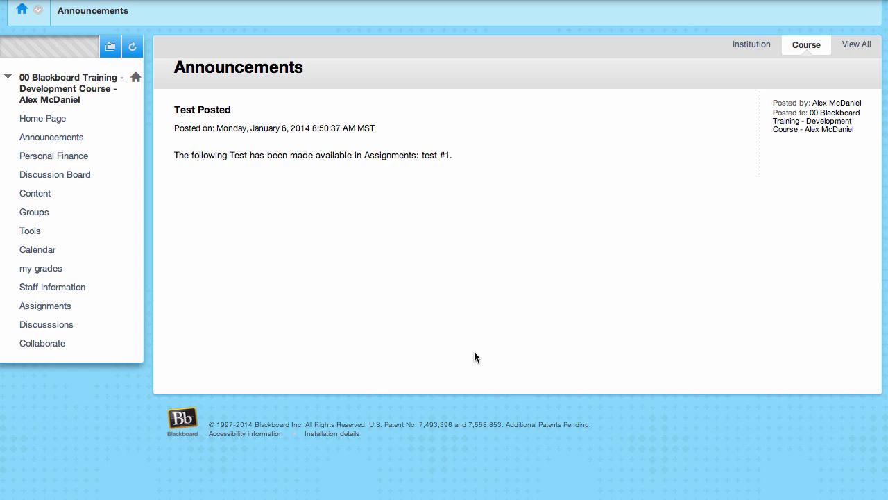
Open the Blackboard Collaborate Session from the course's Collaborate page and join its room.
click(42, 344)
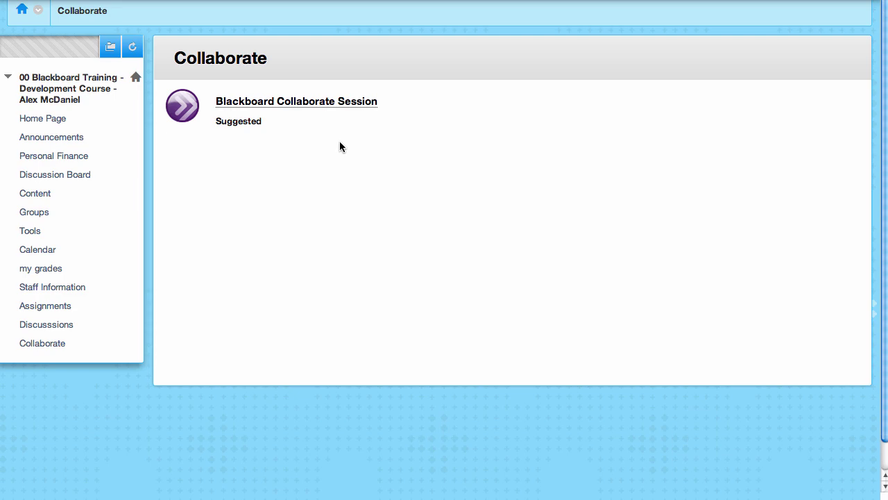
click(356, 104)
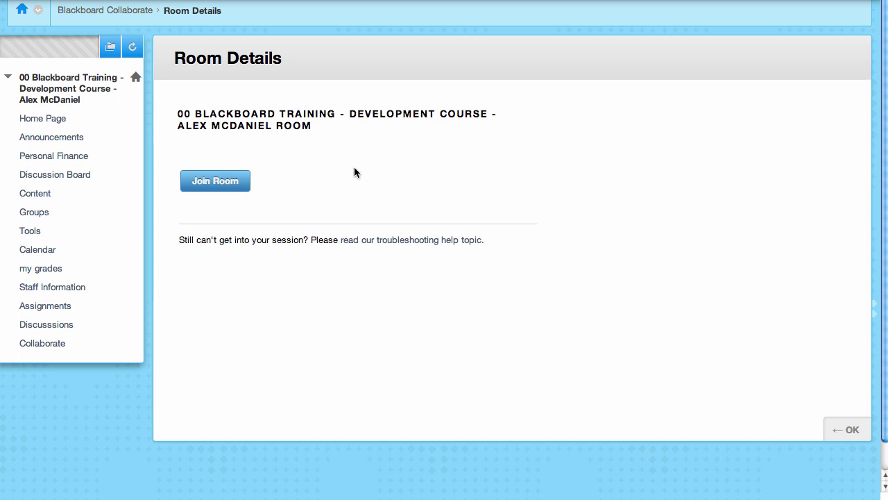
click(244, 182)
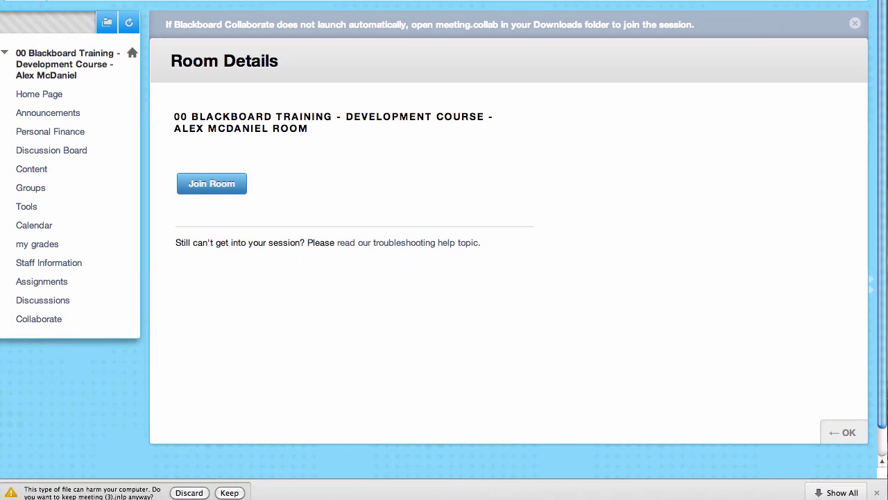
Keep the downloaded file meeting (3).jnlp and approve opening it.
click(232, 491)
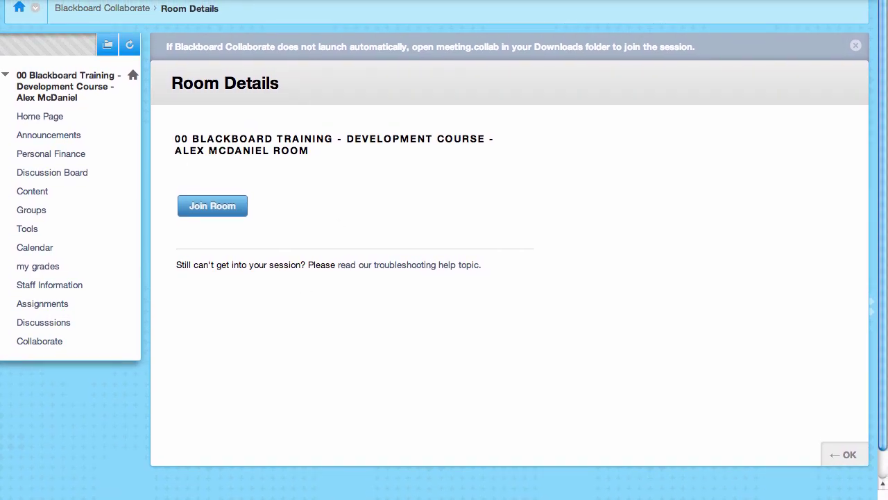
drag(587, 140, 572, 147)
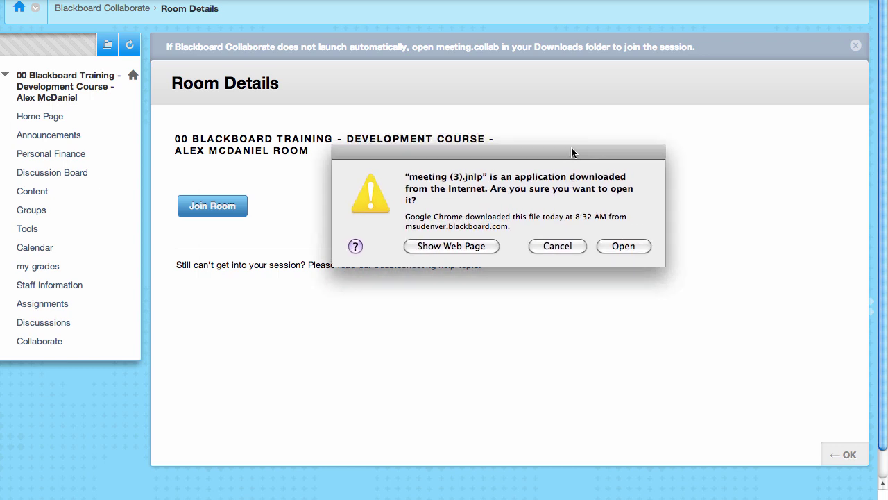
click(632, 248)
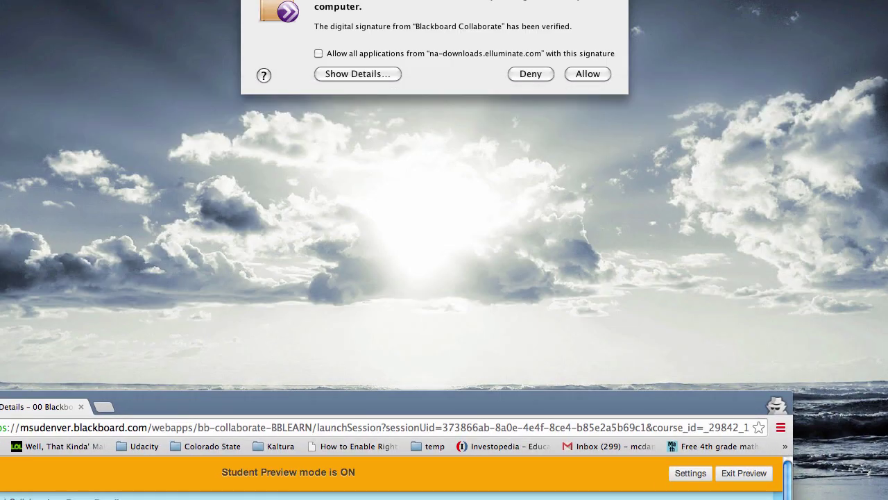
Allow the Blackboard Collaborate application to access the computer so the session launches.
drag(470, 1, 444, 135)
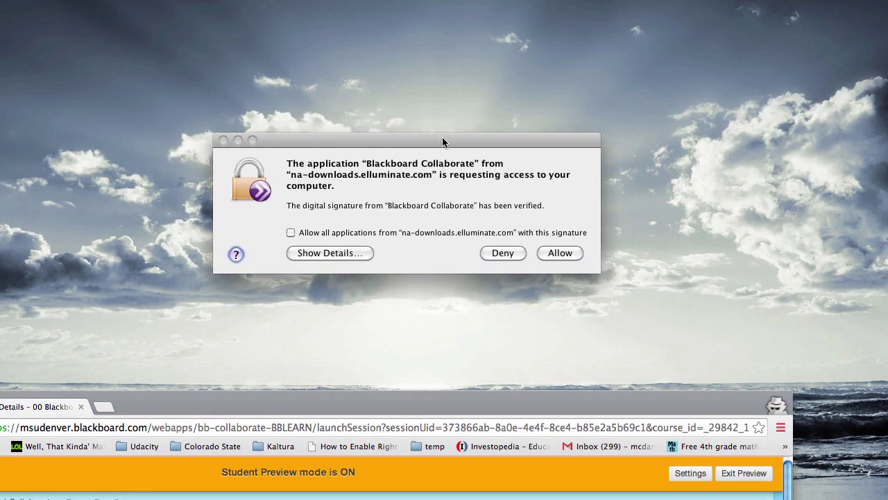
click(560, 253)
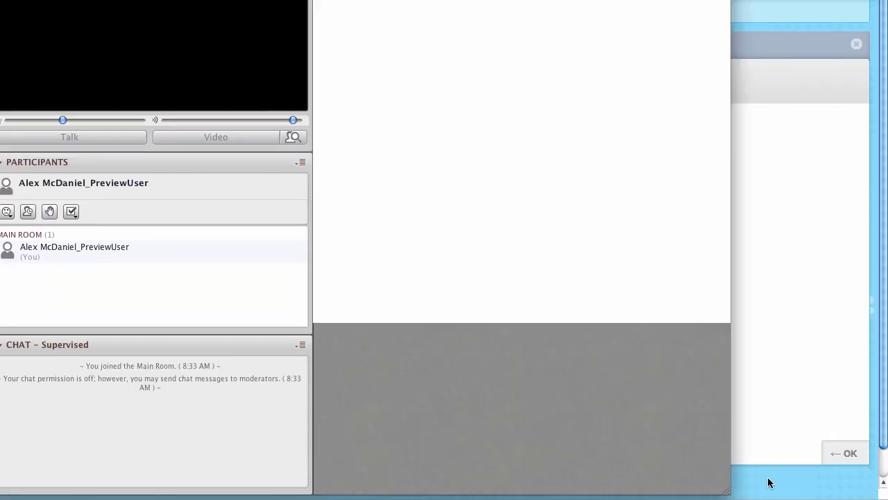
drag(769, 482, 809, 488)
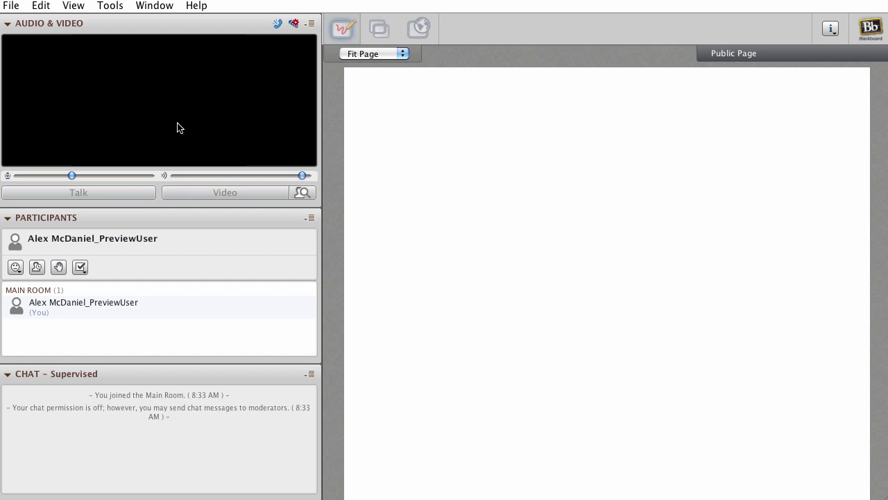
Send the message "Hello!" in the session chat.
click(83, 305)
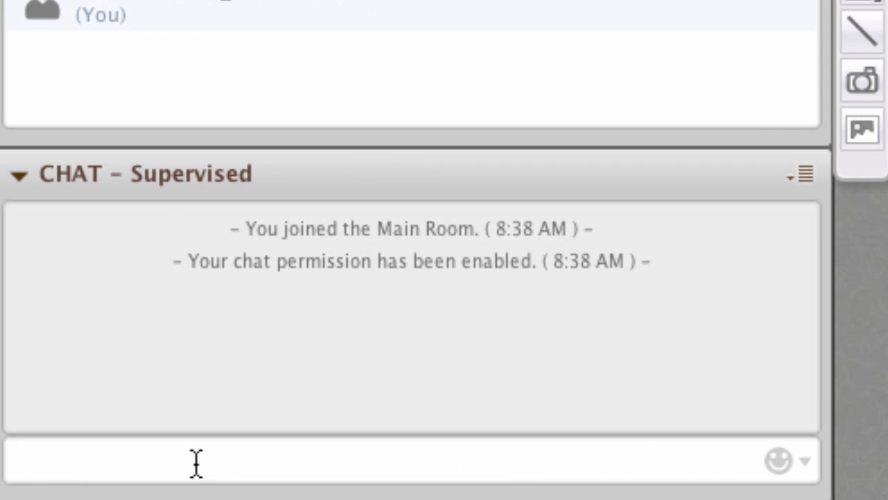
text(Hello!)
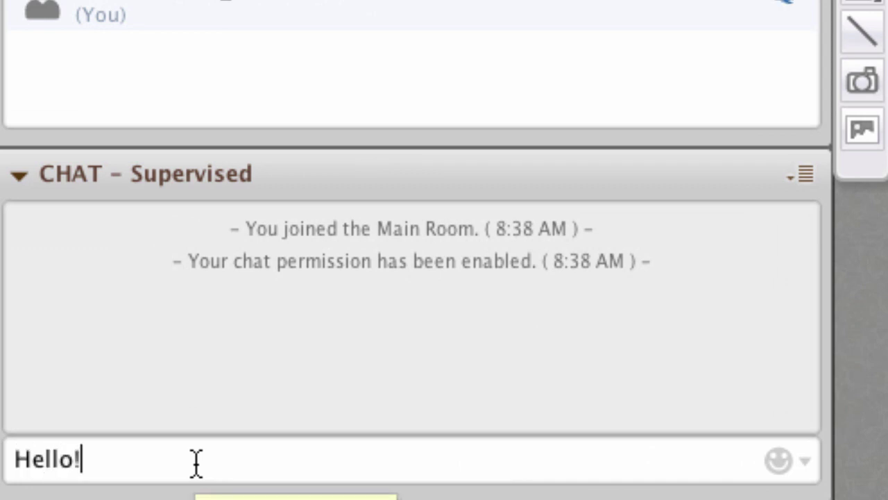
key(Return)
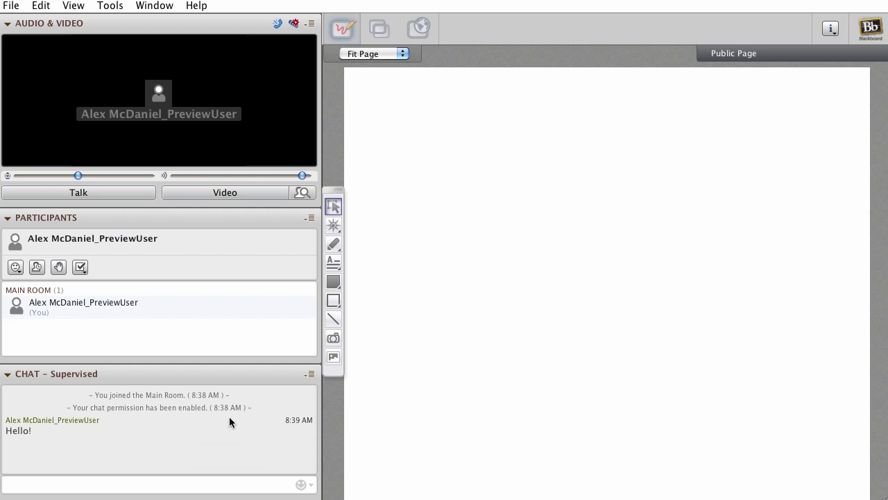
Examine the participant entry and the available emotion and polling response options.
click(236, 195)
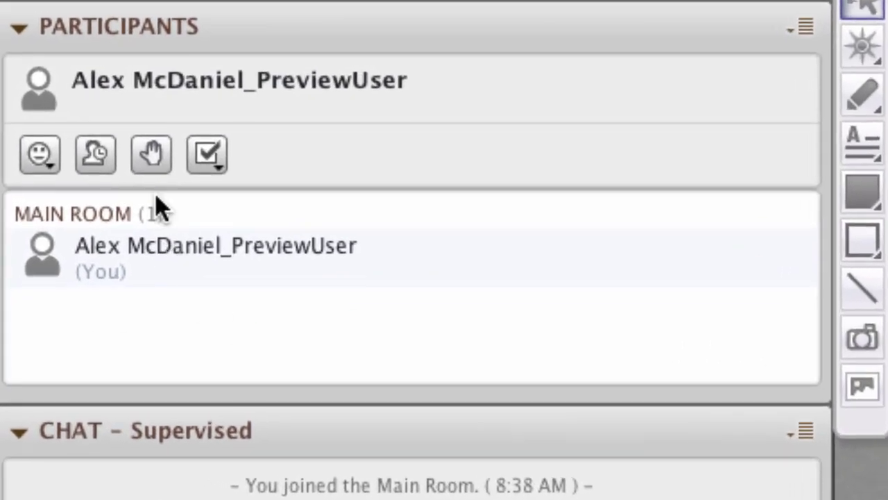
click(80, 267)
click(403, 341)
mouse_move(283, 275)
click(270, 244)
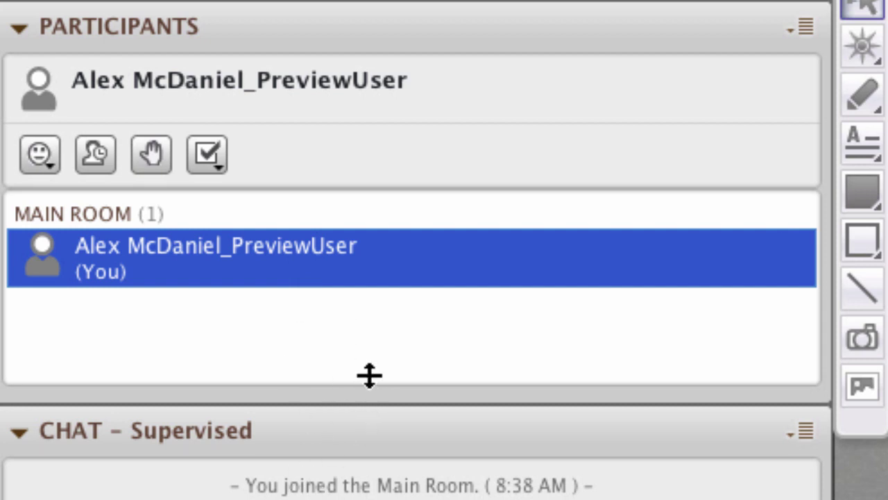
click(385, 358)
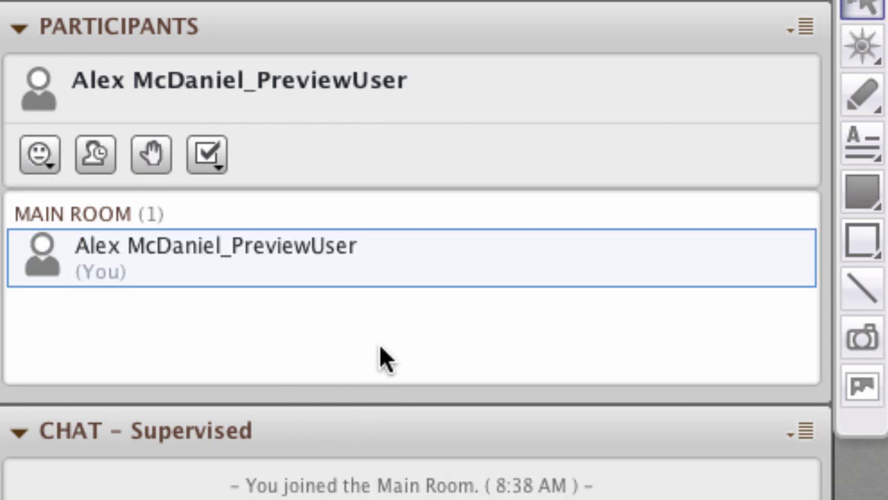
click(53, 165)
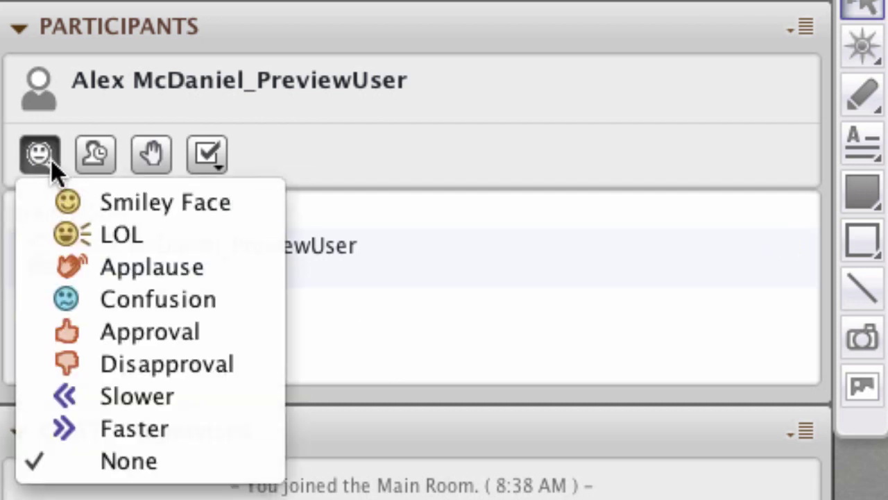
click(53, 164)
click(206, 158)
click(198, 159)
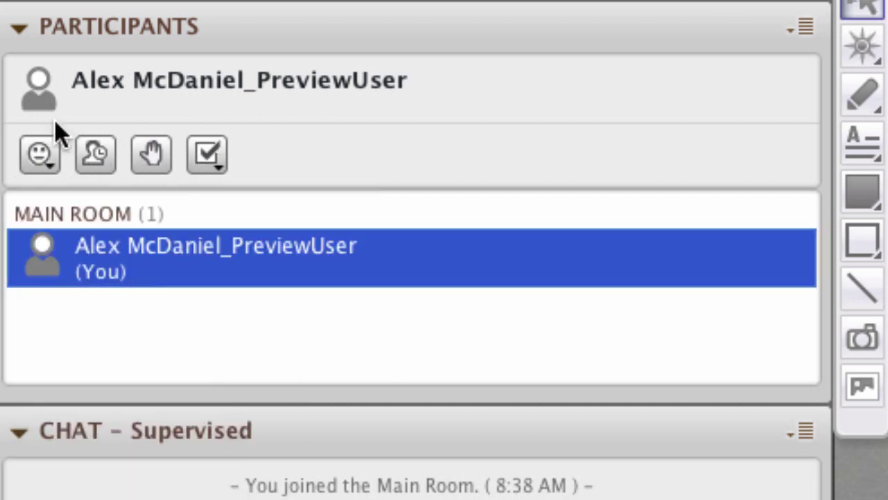
Show the Smiley Face emotion to the room, and switch it to Approval.
click(38, 154)
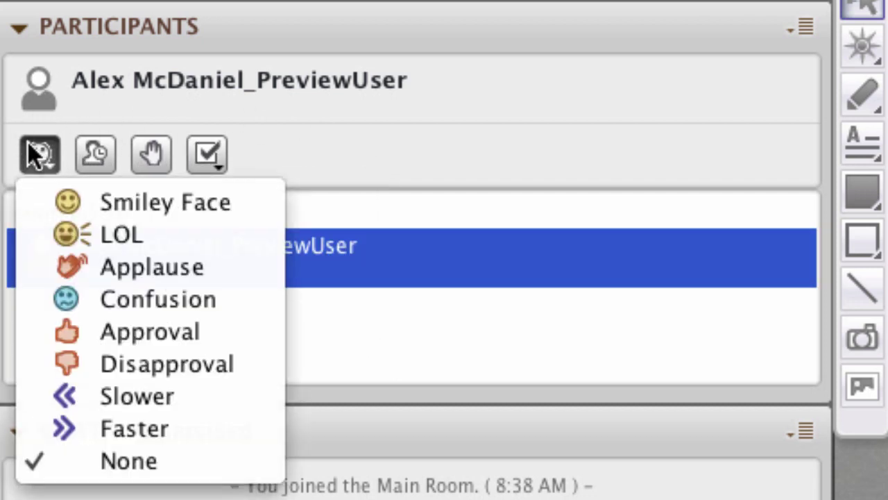
click(132, 205)
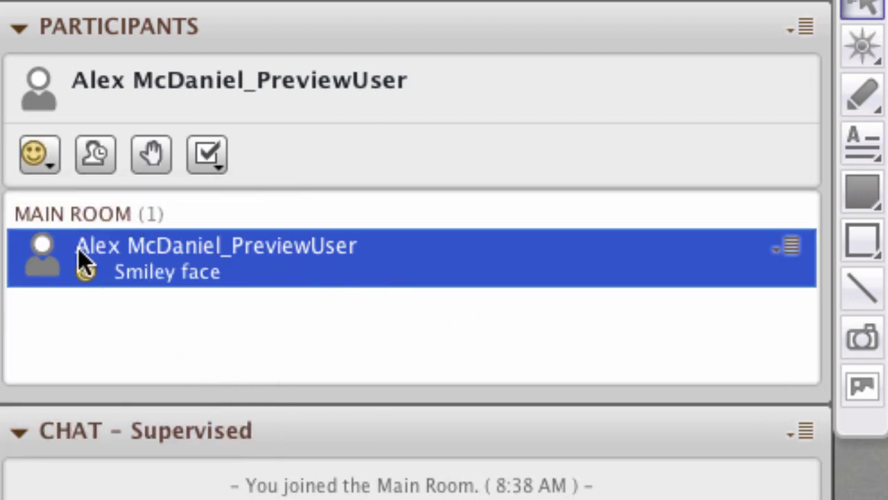
click(52, 157)
click(161, 331)
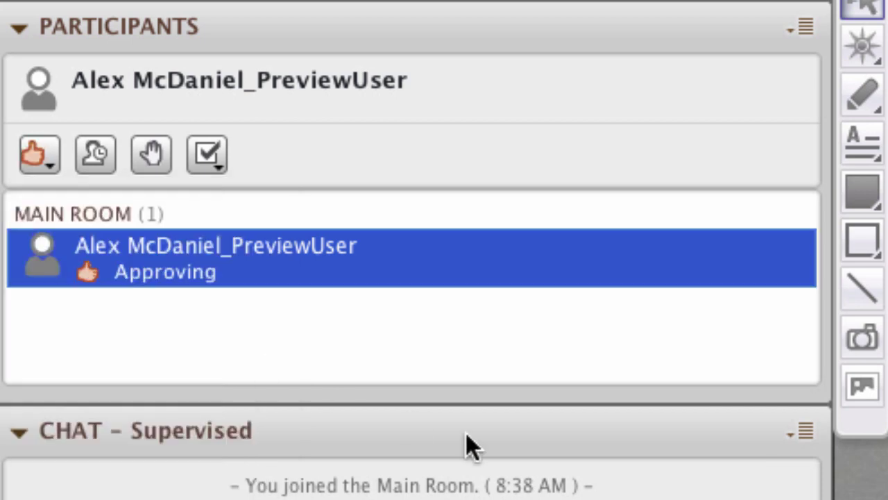
Signal Faster to the presenter, and reset the emotion to None.
click(49, 149)
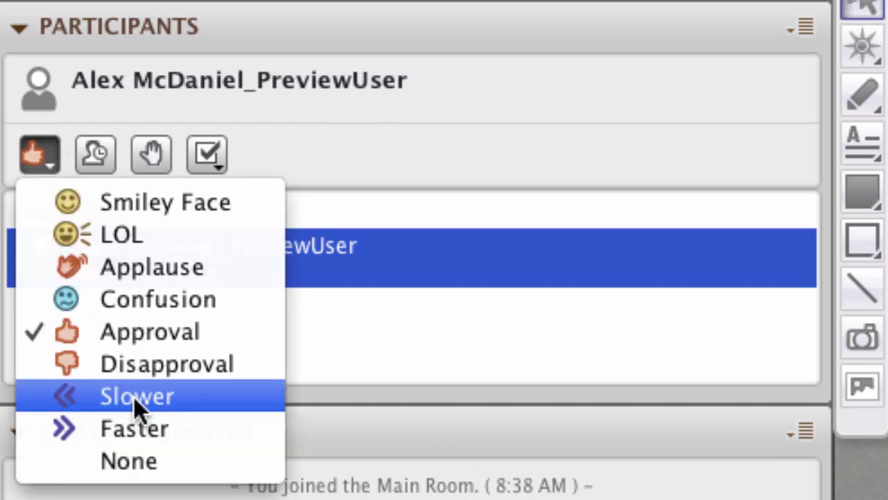
click(143, 420)
click(300, 374)
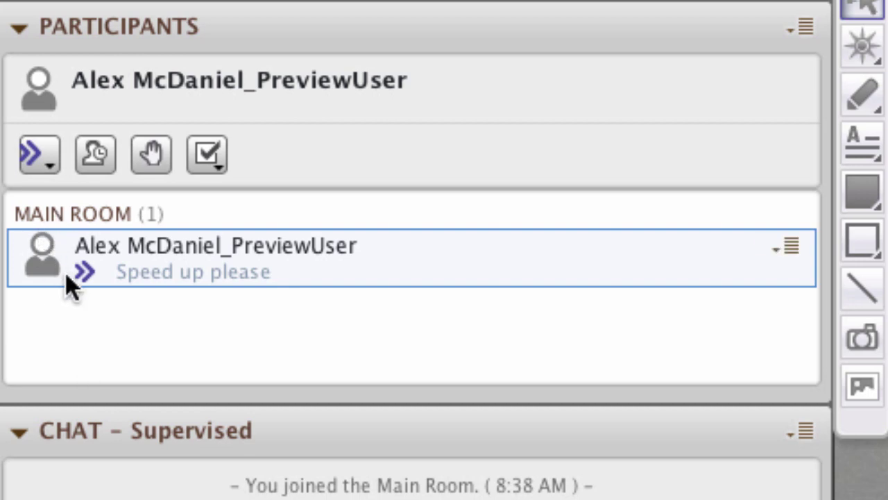
click(42, 158)
click(42, 153)
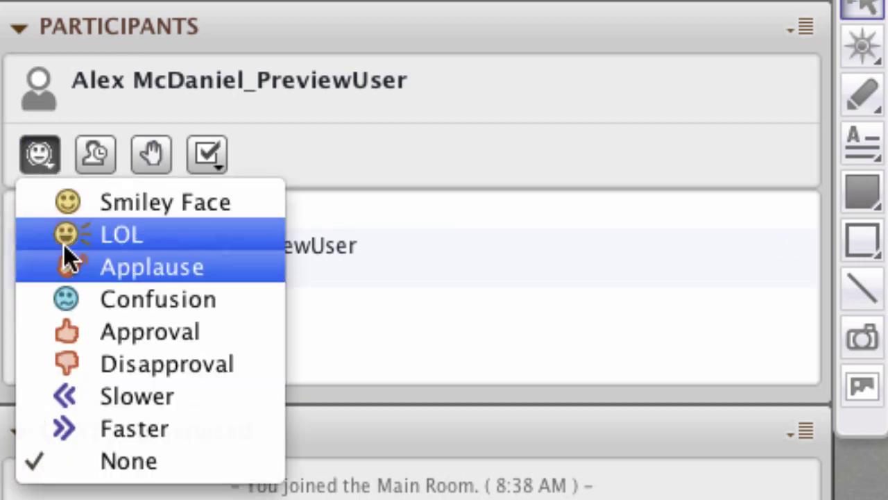
click(132, 449)
click(40, 154)
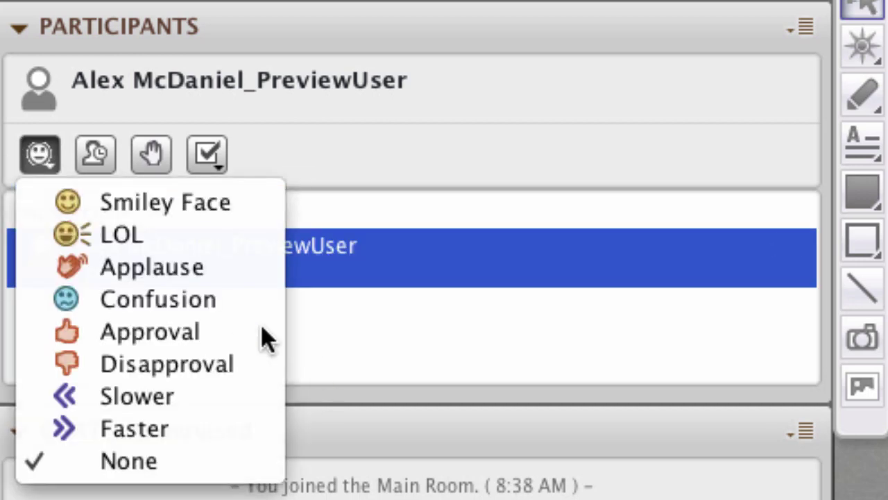
click(525, 377)
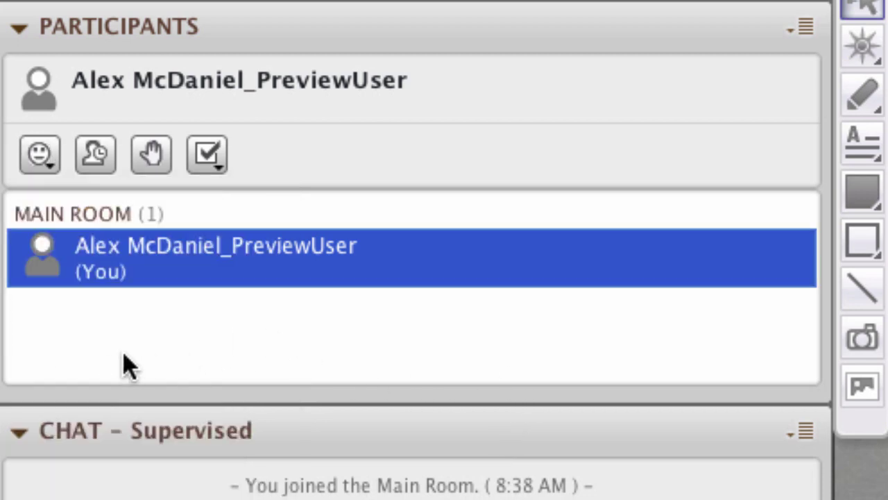
Turn the Away status on and off, and raise and lower the hand.
click(99, 160)
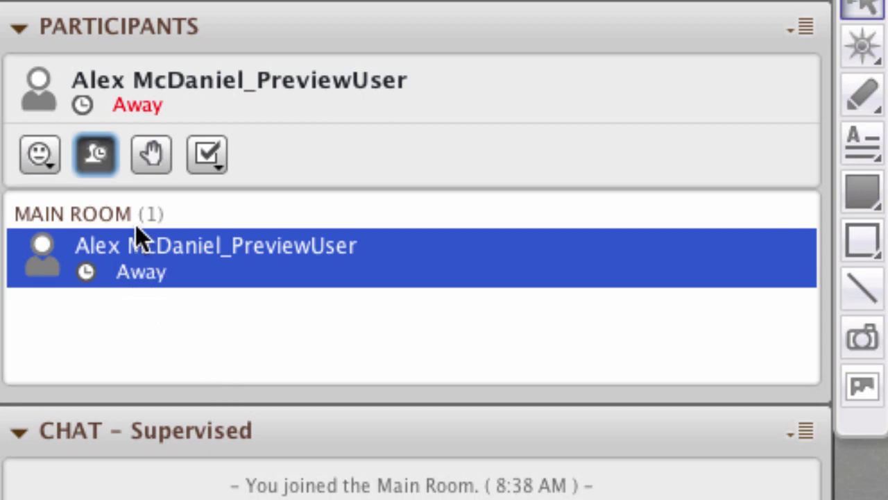
click(91, 161)
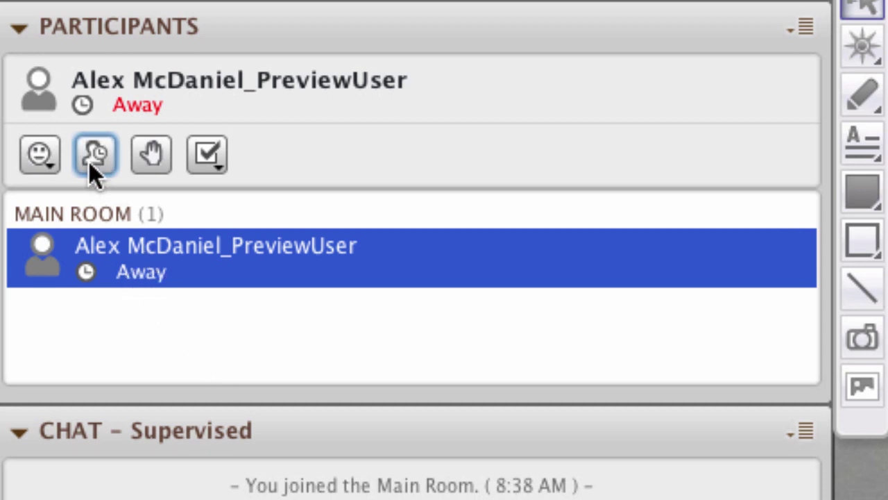
click(160, 156)
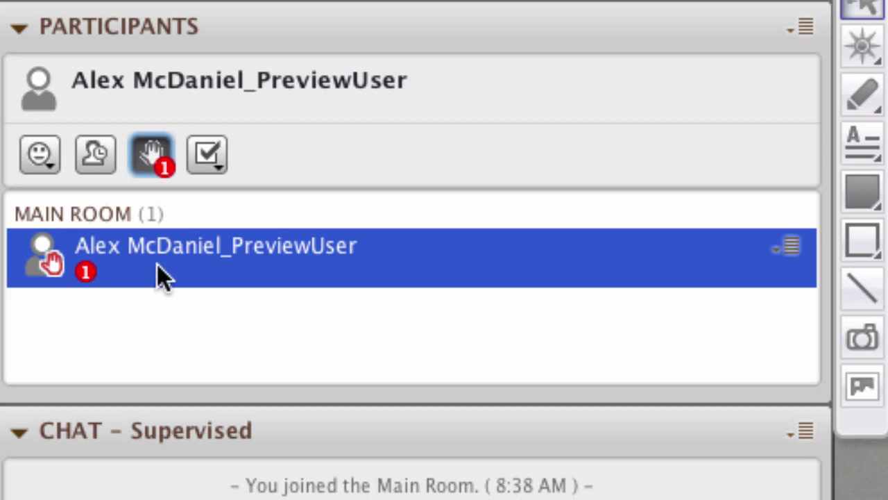
click(154, 165)
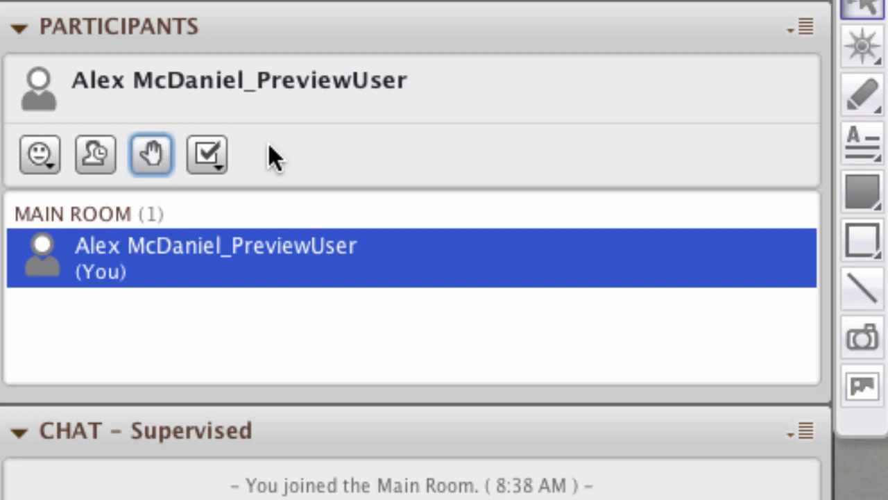
Give a Yes polling response, and change it to No.
click(220, 155)
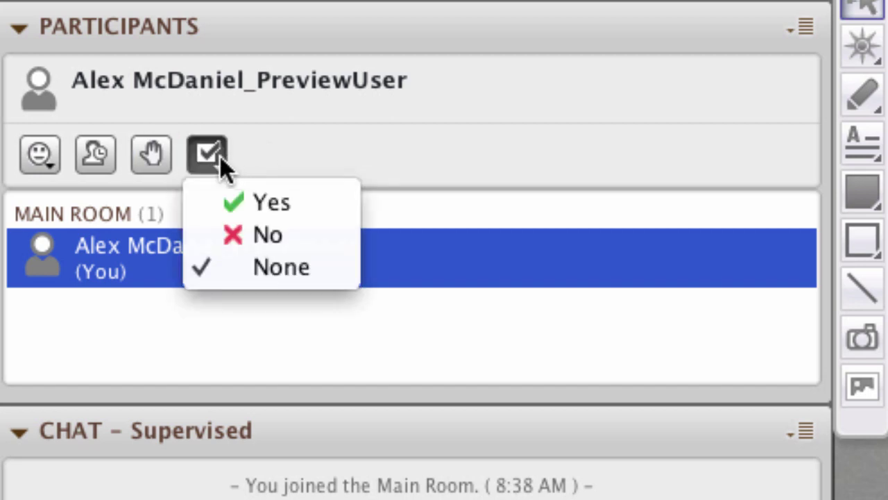
click(239, 203)
click(217, 164)
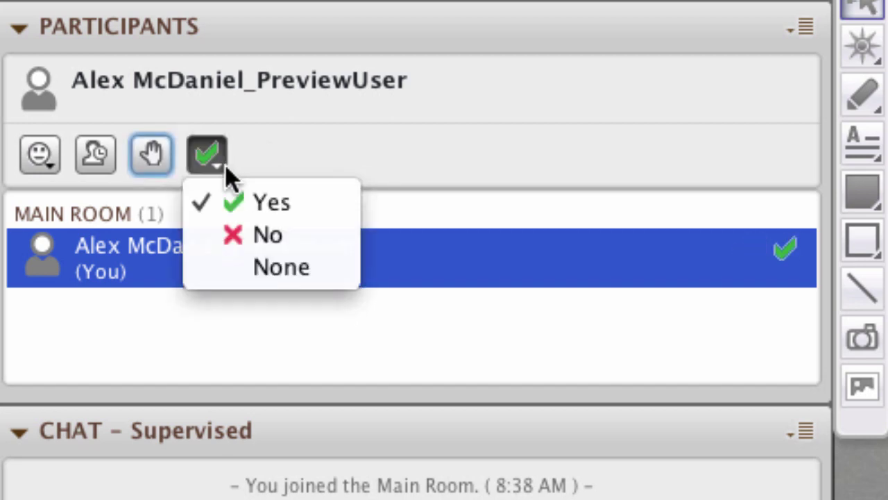
click(247, 230)
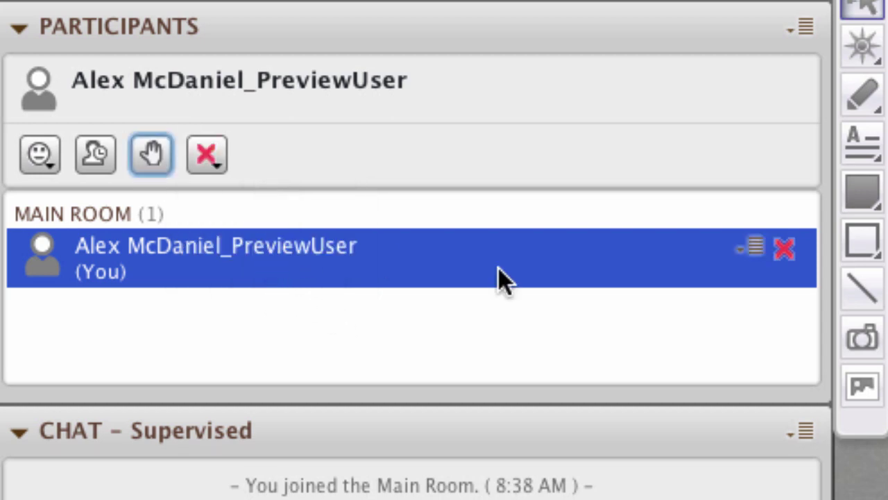
Reset the polling response to None and close the response options.
click(219, 165)
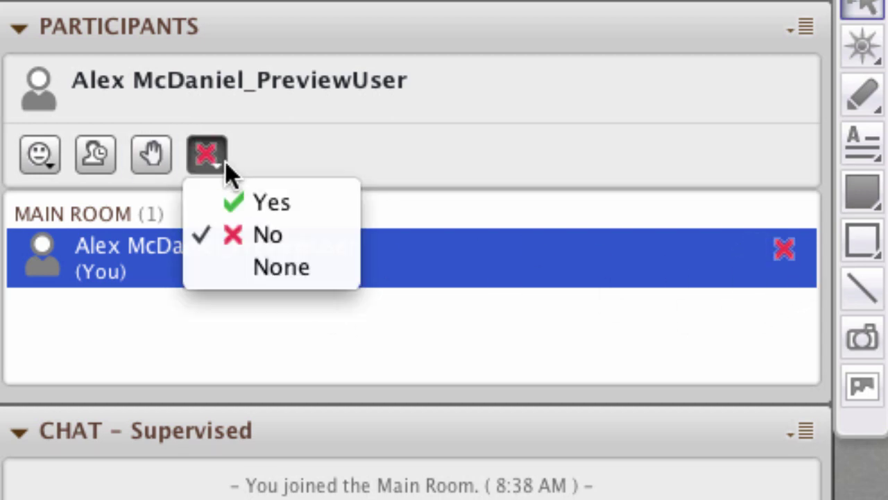
click(268, 264)
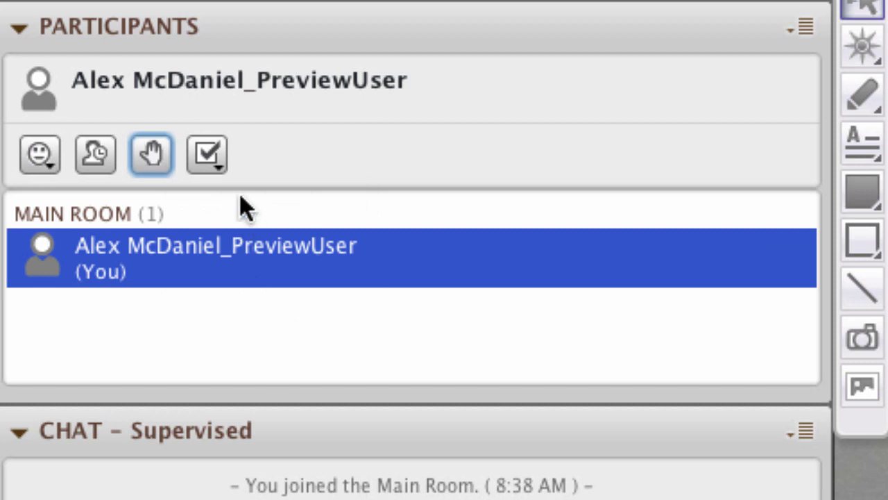
click(216, 165)
click(481, 339)
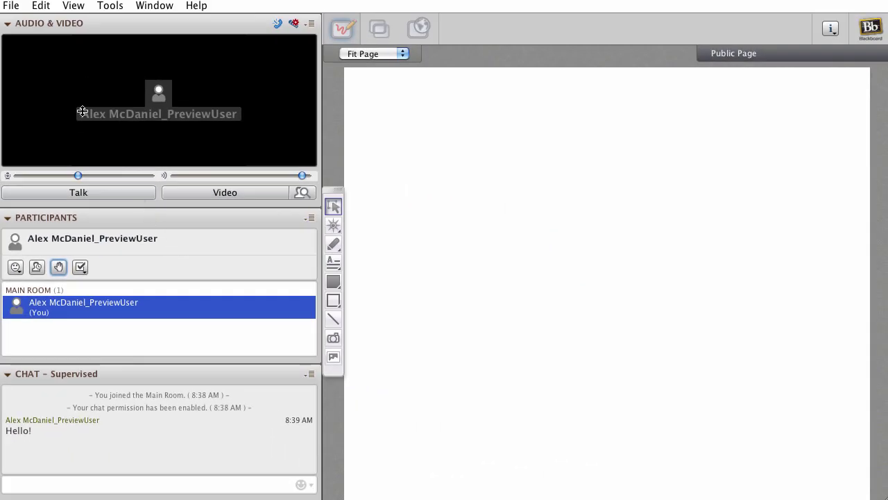
Switch the microphone on and off with Talk, and turn on both Talk and Video to broadcast audio and webcam.
click(78, 194)
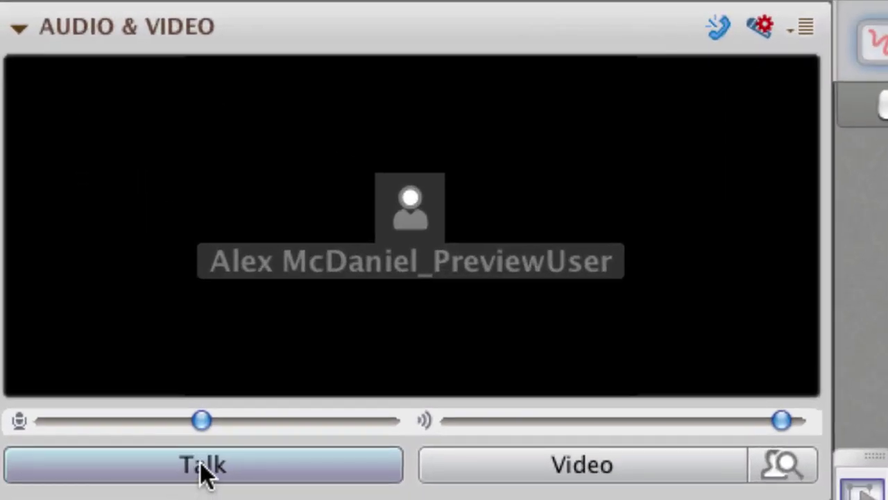
click(203, 471)
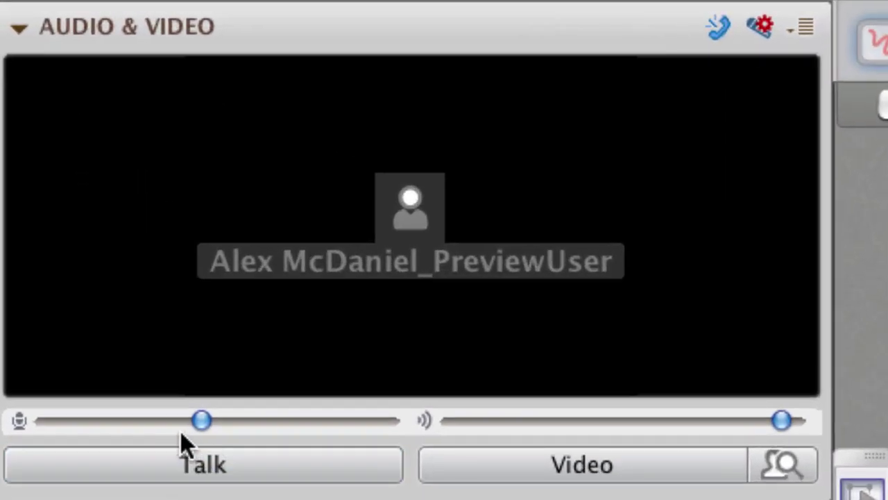
click(298, 482)
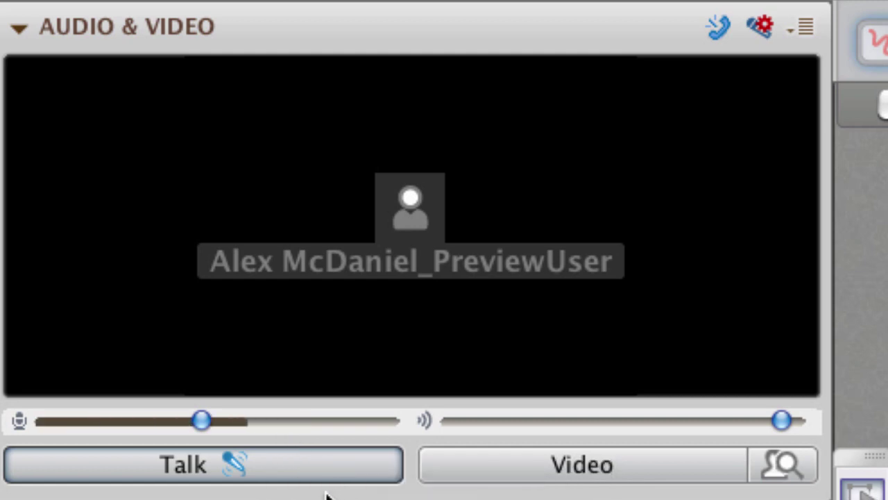
click(325, 477)
click(325, 477)
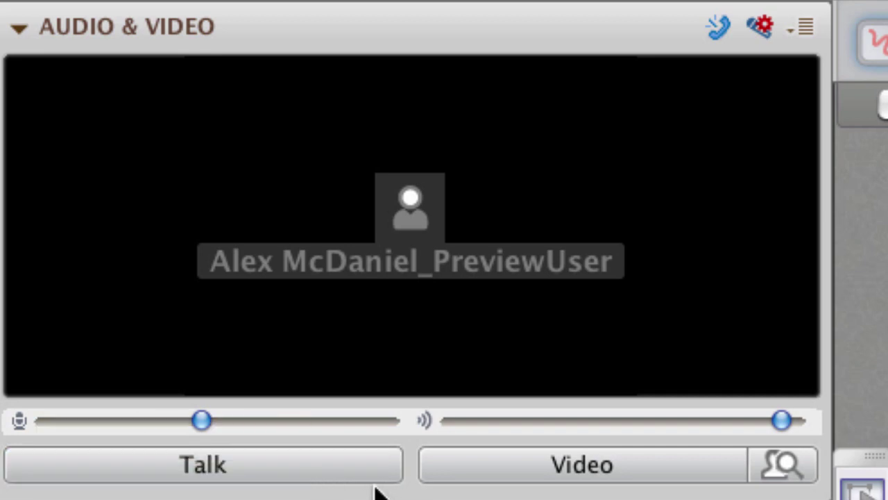
click(331, 476)
click(624, 490)
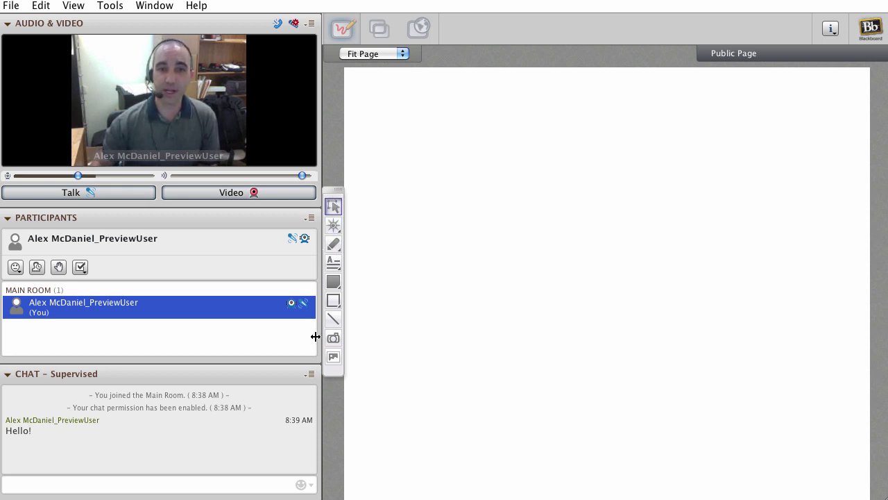
Sketch a smiling face on the whiteboard with the pencil, with two rounded eyes and a toothed, curved mouth.
click(333, 243)
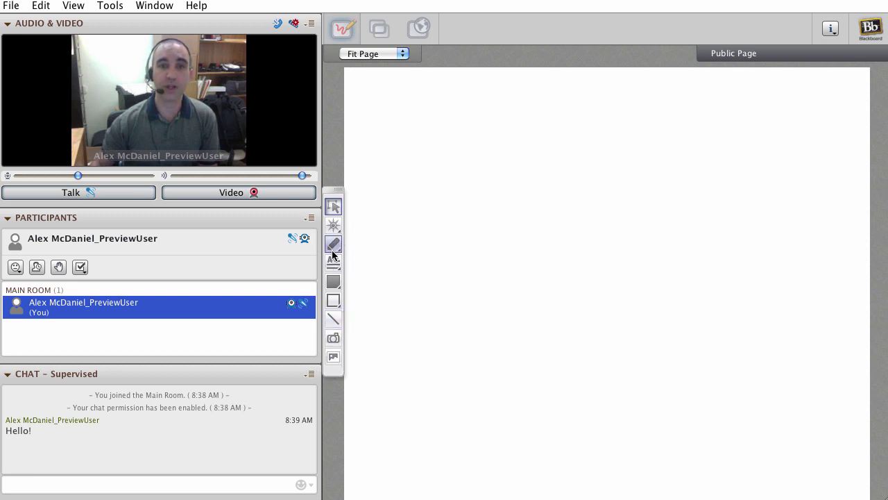
mouse_move(503, 164)
mouse_down()
mouse_move(513, 162)
mouse_move(503, 163)
mouse_up()
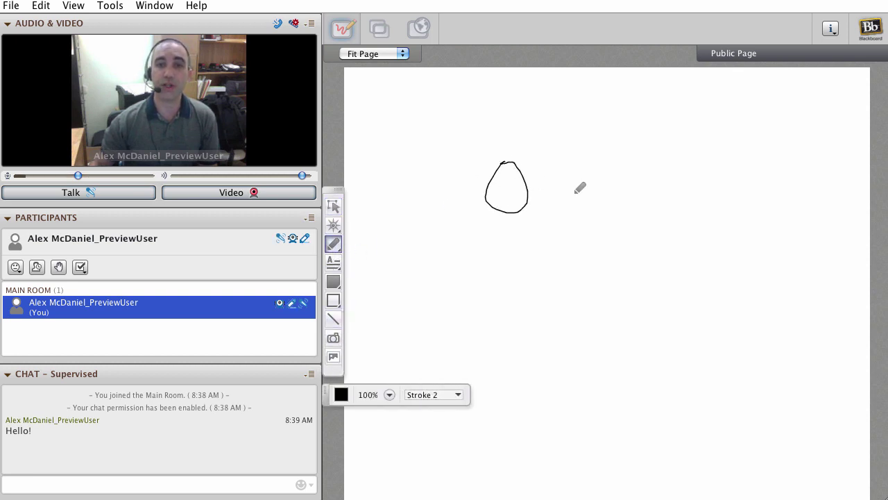
drag(548, 186, 569, 168)
mouse_move(490, 216)
mouse_down()
mouse_move(564, 288)
mouse_move(581, 291)
mouse_up()
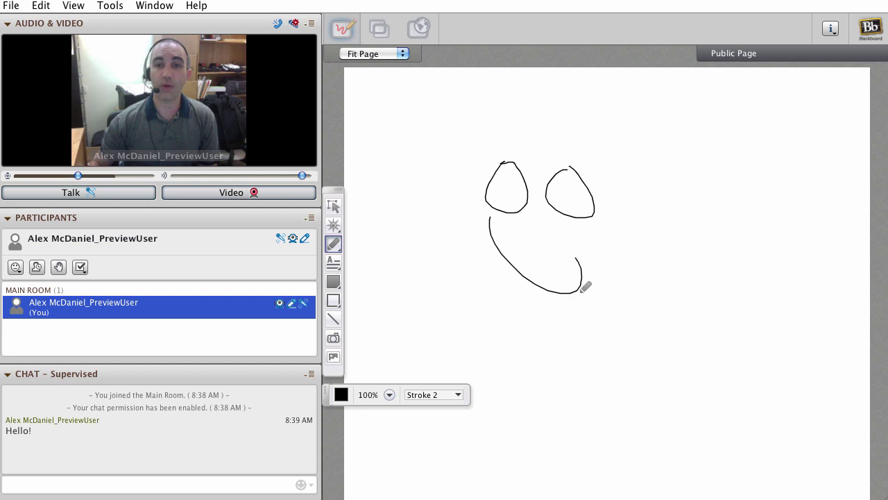
drag(491, 218, 576, 261)
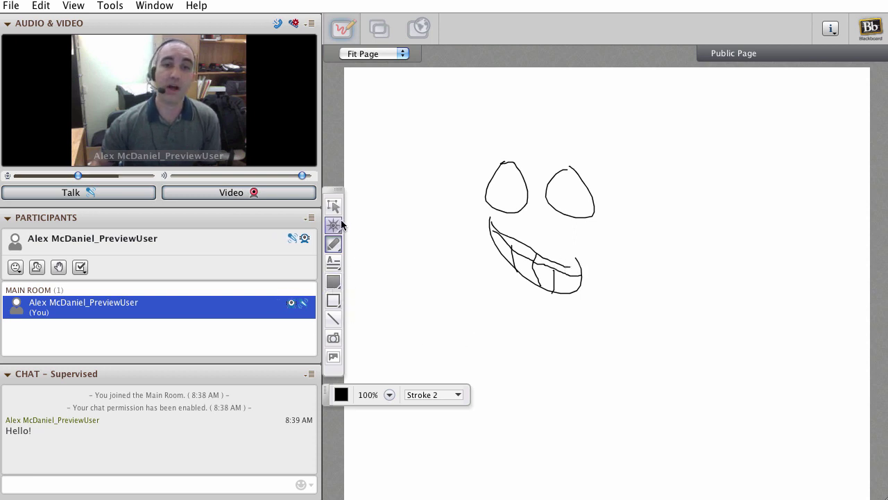
Cover the sketched face with a filled black rectangle, and move the rectangle to the right of the face.
click(330, 289)
drag(453, 129, 653, 355)
click(333, 206)
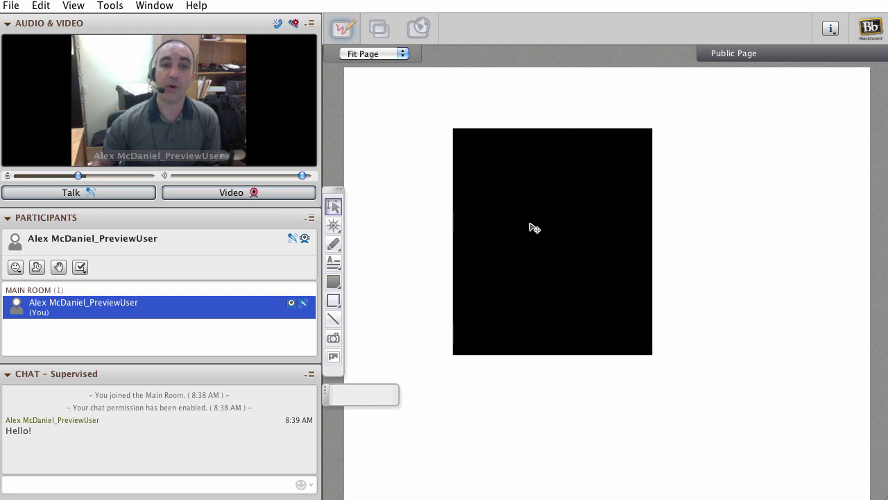
drag(531, 226, 722, 222)
Move both eyes of the face up and to the left, and pull one mouth line down and to the left.
drag(527, 203, 444, 194)
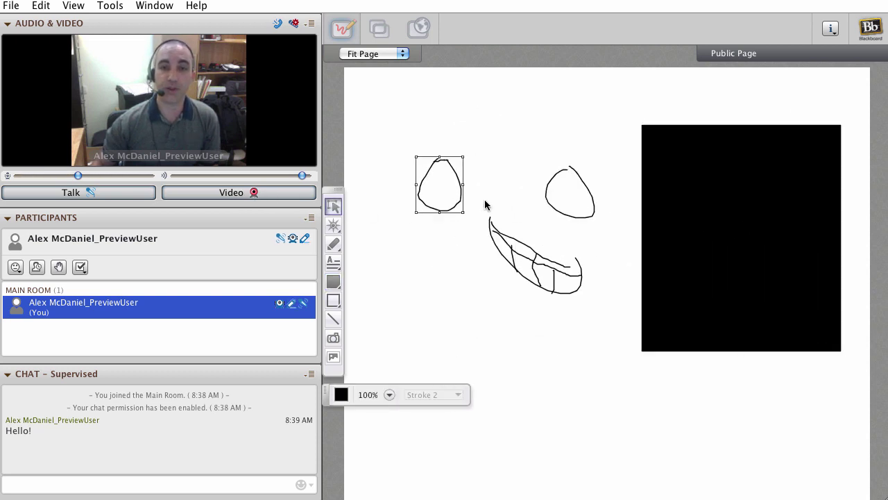
drag(562, 197, 525, 177)
click(525, 243)
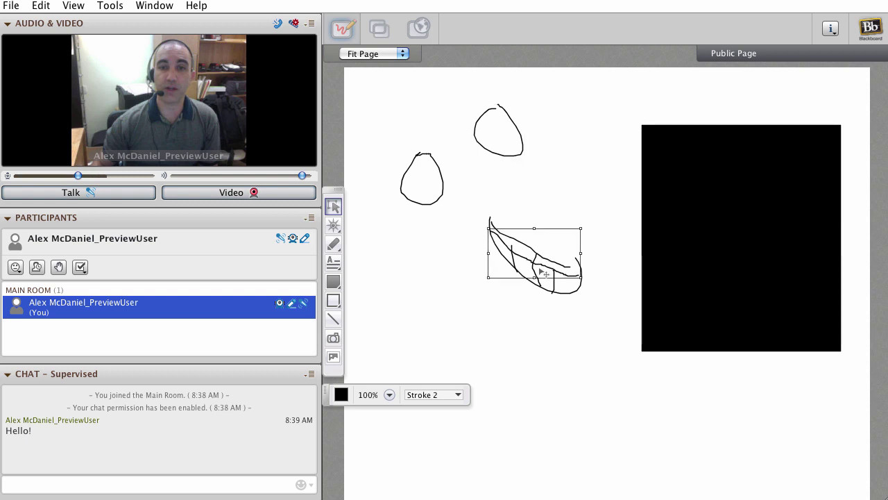
drag(529, 248, 429, 298)
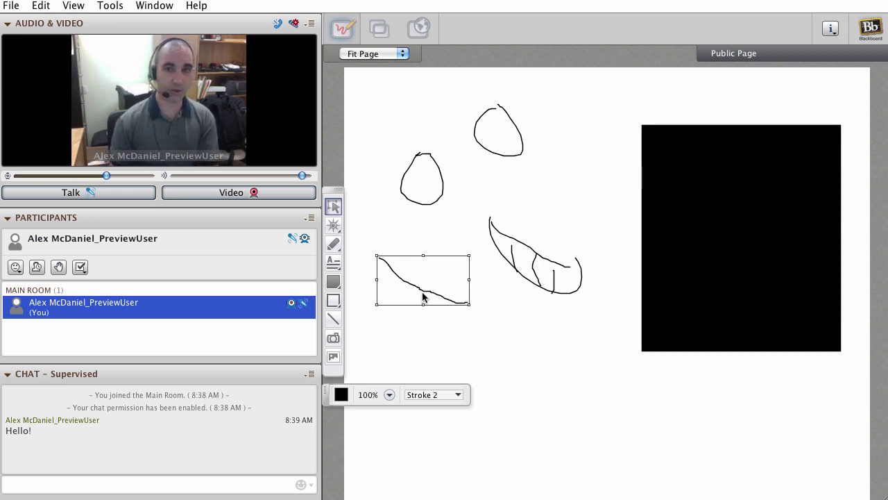
Delete the mouth lines, both eyes and the black rectangle to clear the whiteboard.
key(Delete)
click(550, 274)
key(Delete)
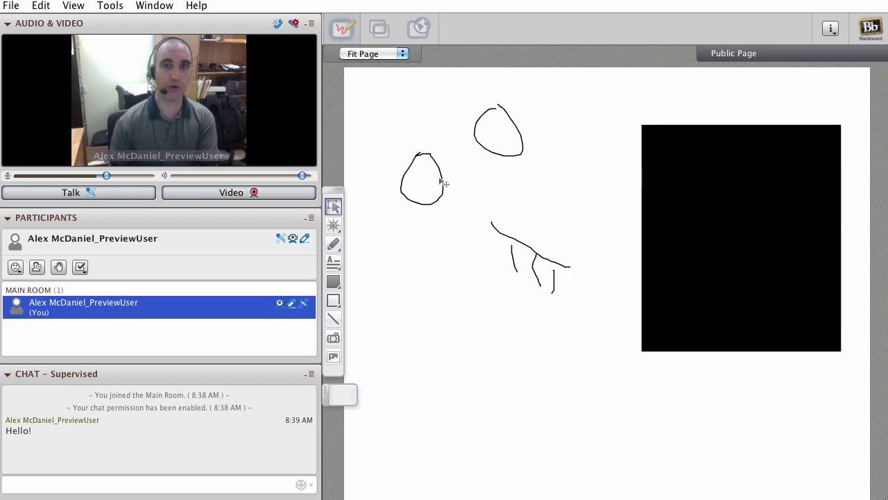
click(442, 182)
key(Delete)
drag(447, 206, 607, 311)
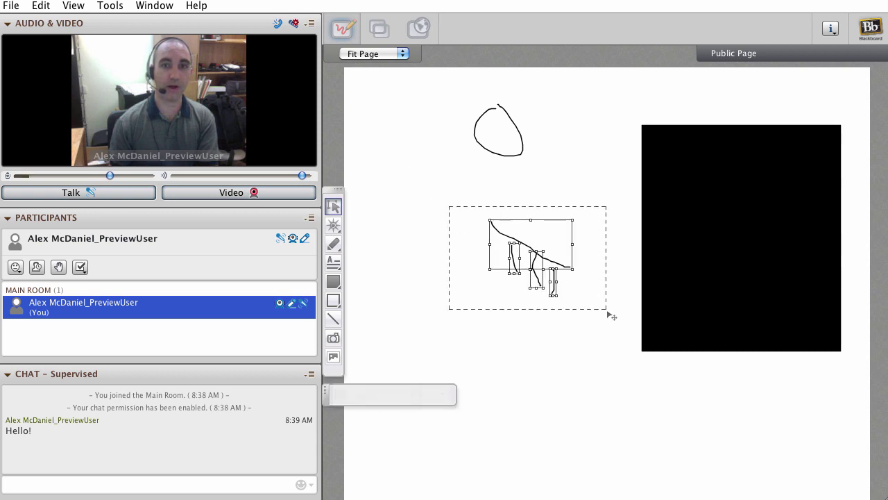
key(Delete)
drag(446, 101, 870, 424)
key(Delete)
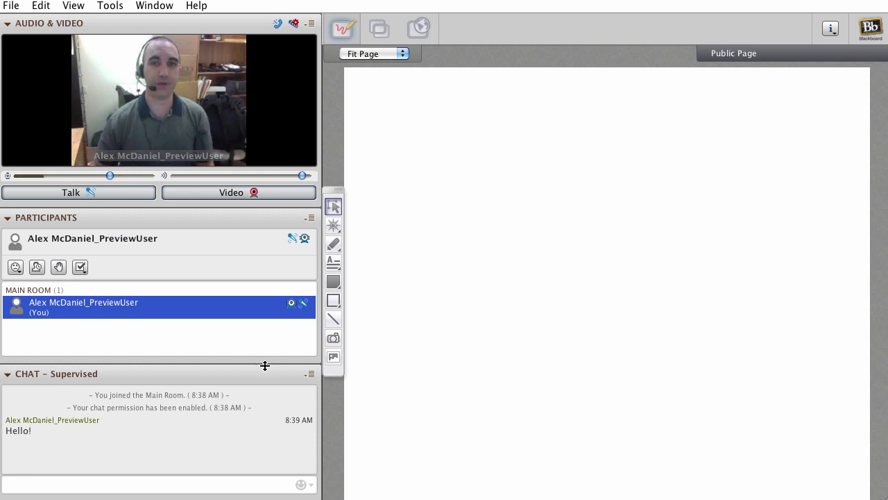
View the teleconference dial-in details for using a telephone for audio, and cancel without connecting.
click(276, 25)
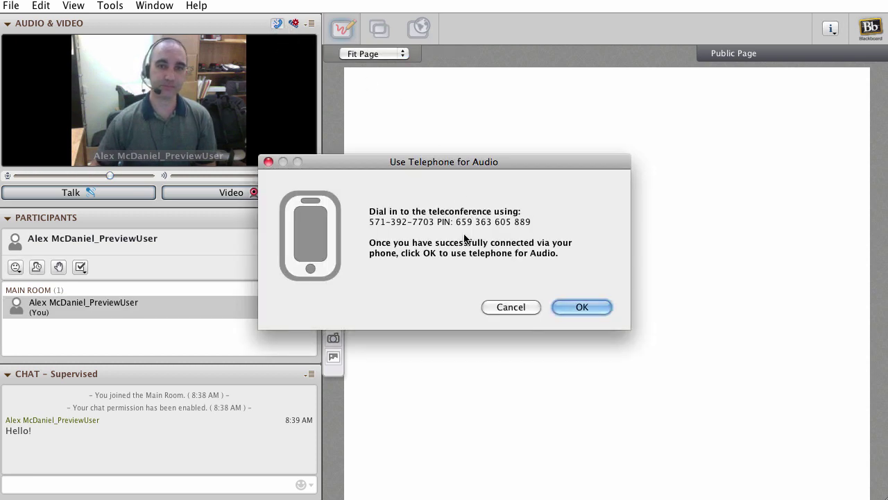
drag(336, 167, 351, 117)
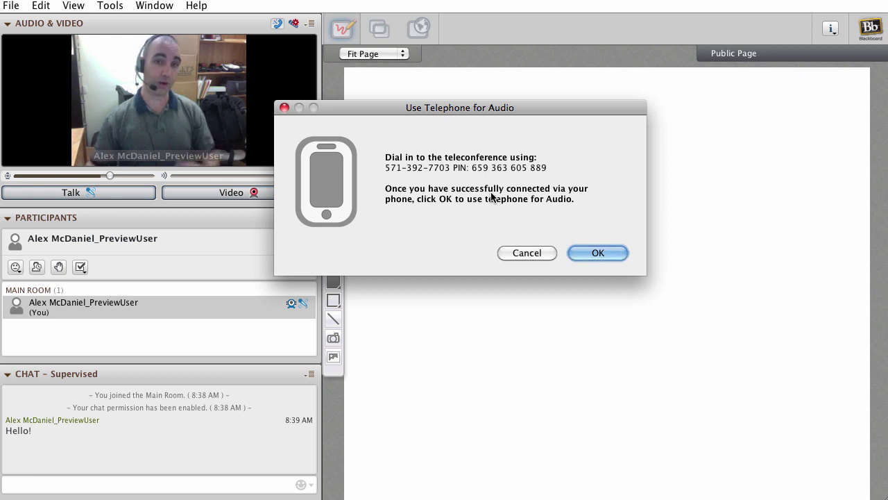
click(526, 253)
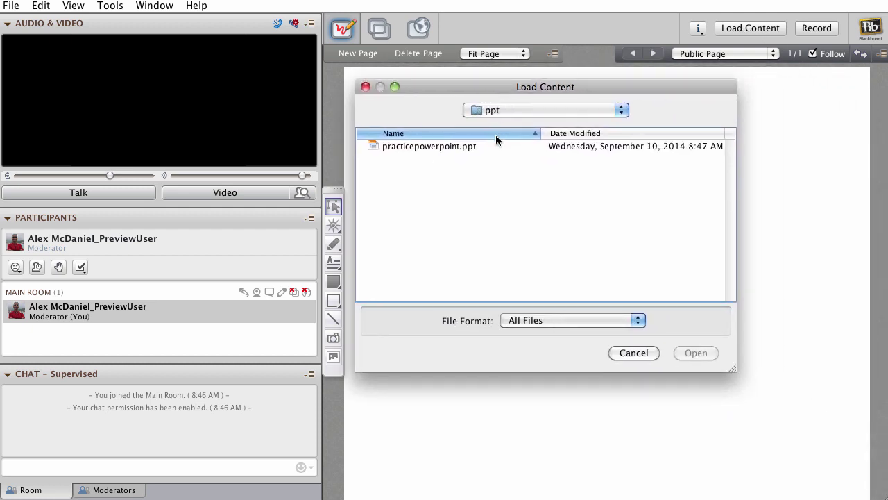
Load the presentation practicepowerpoint.ppt from the ppt folder onto the whiteboard.
click(411, 146)
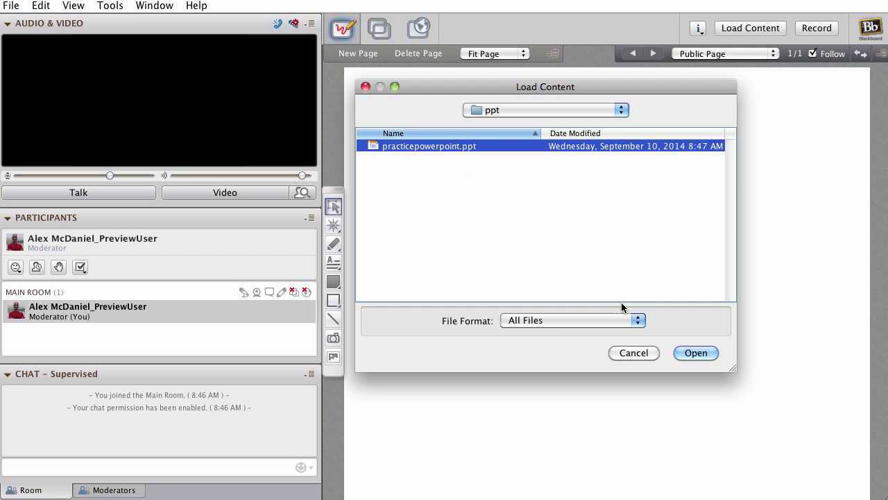
click(696, 352)
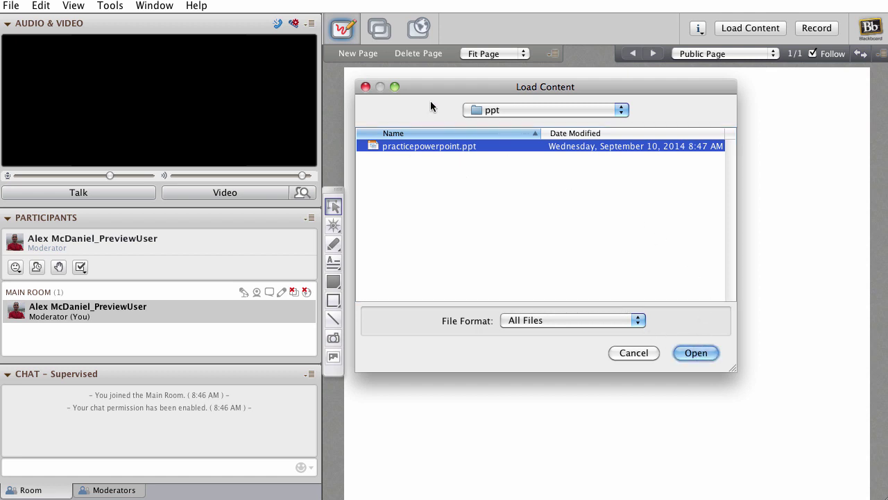
click(700, 352)
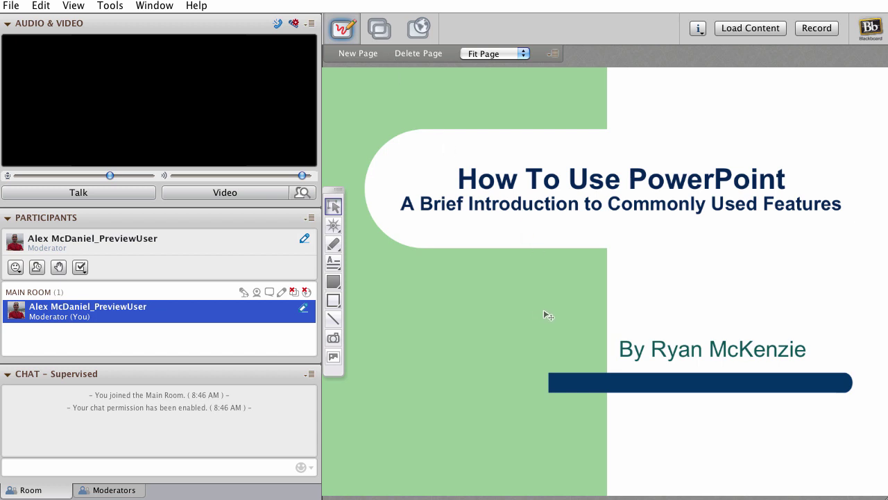
Check the available whiteboard zoom levels and keep Fit Page.
click(522, 56)
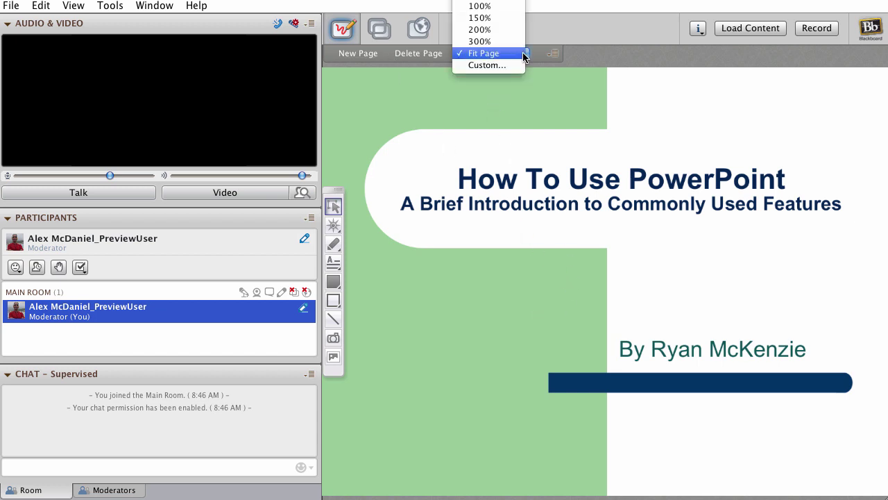
click(629, 61)
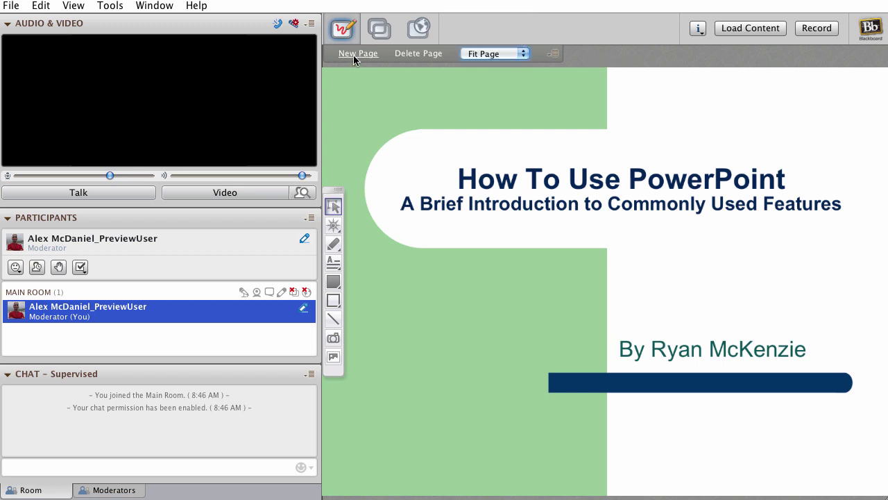